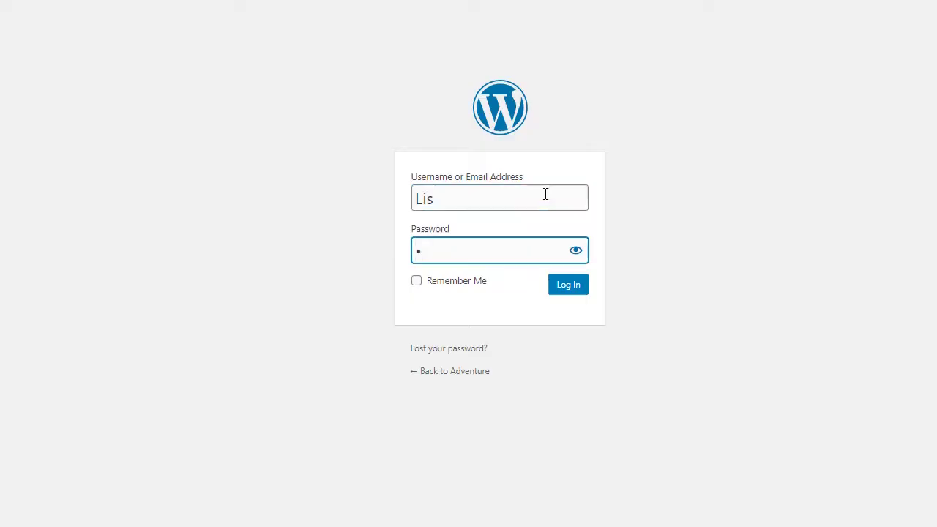
Step: Log in as the user, start two-factor setup, and verify their email with the emailed one-time code
left_click(561, 285)
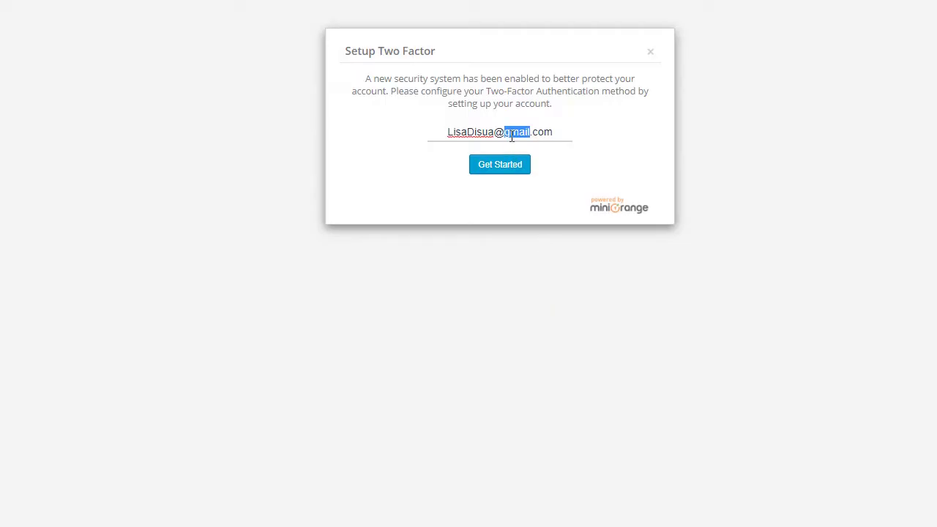
left_click(511, 174)
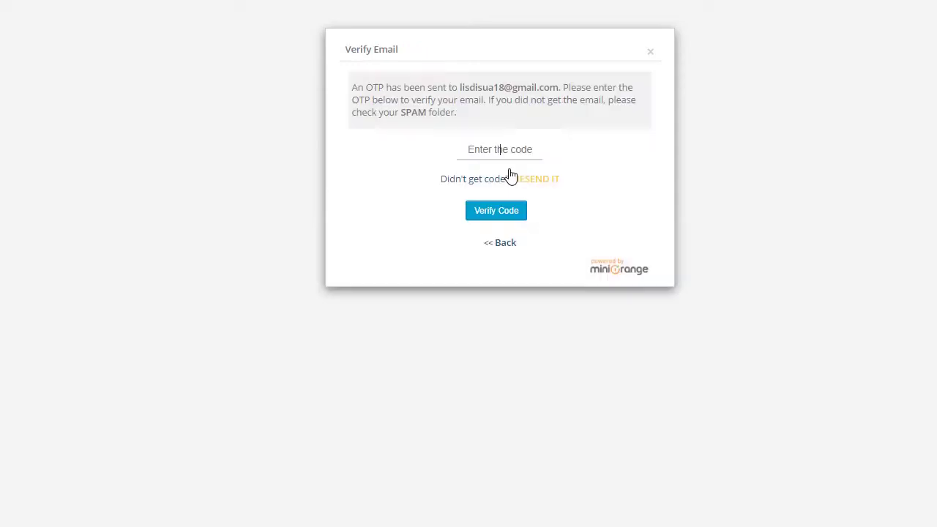
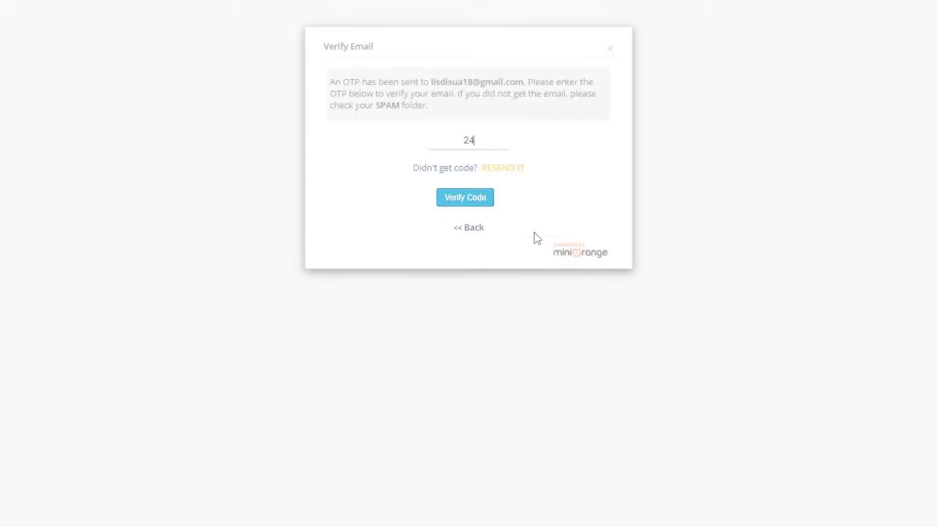
left_click(520, 214)
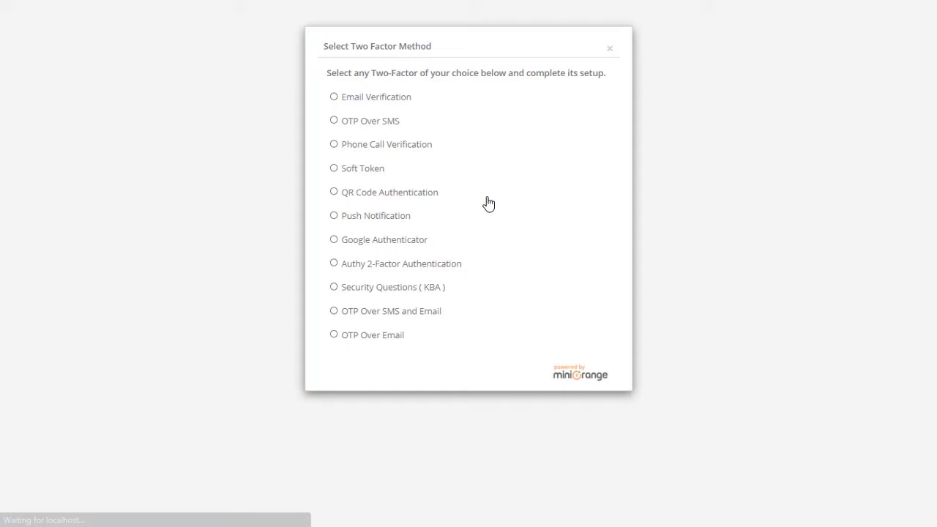
Step: Choose Email Verification as second factor and save the security question 'What is your first company name?' with an answer
left_click(334, 97)
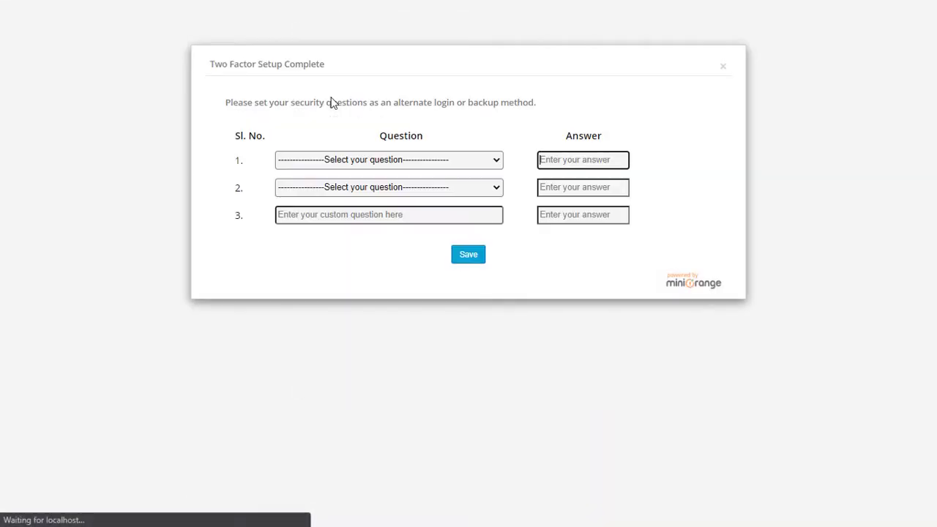
left_click(496, 160)
left_click(494, 186)
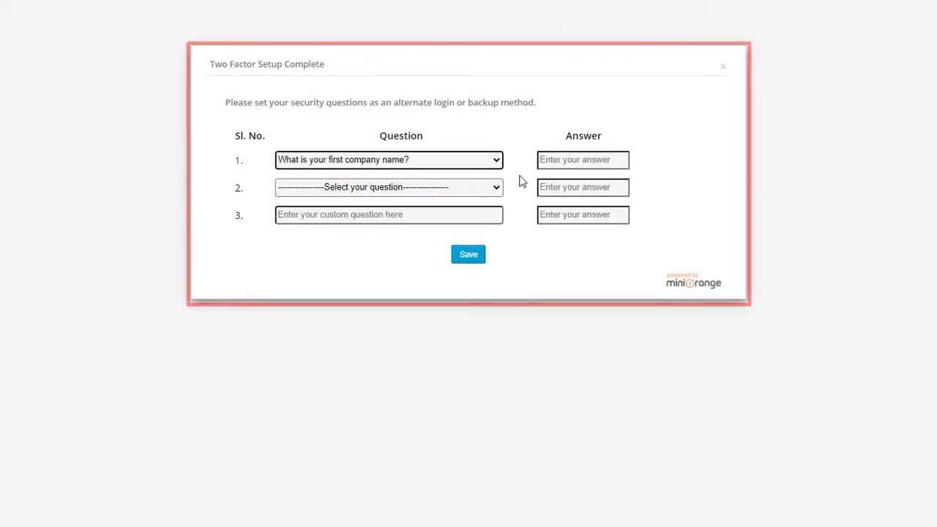
left_click(554, 160)
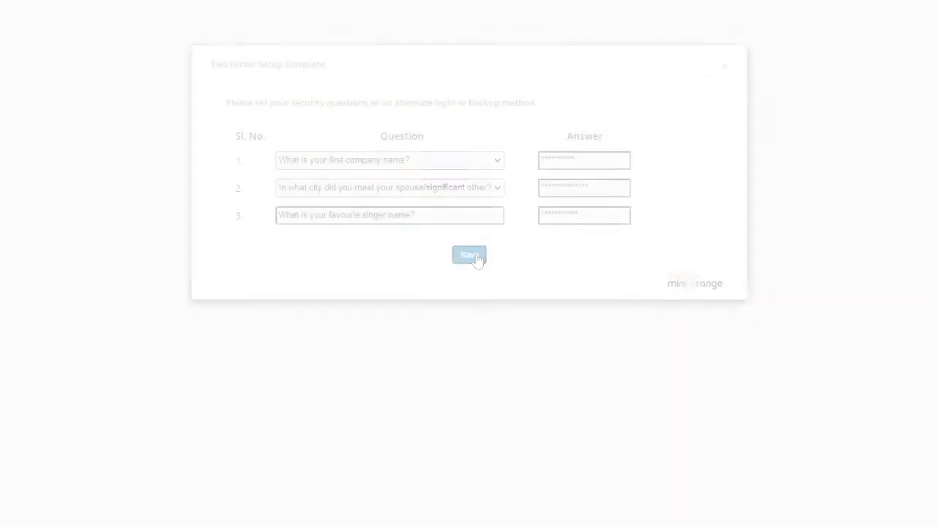
left_click(475, 256)
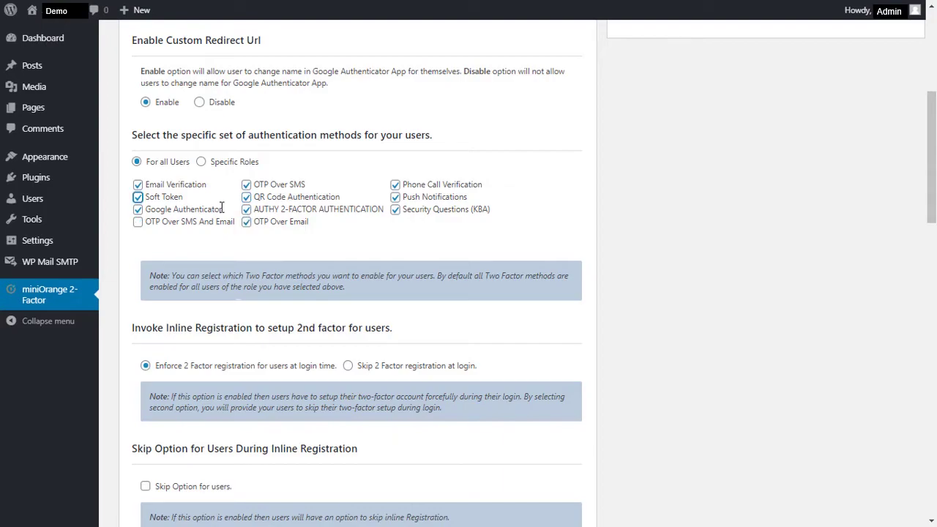
Step: Restrict two-factor methods per role for Administrators and Editors, then enter the specific user's email
left_click(200, 162)
left_click(196, 187)
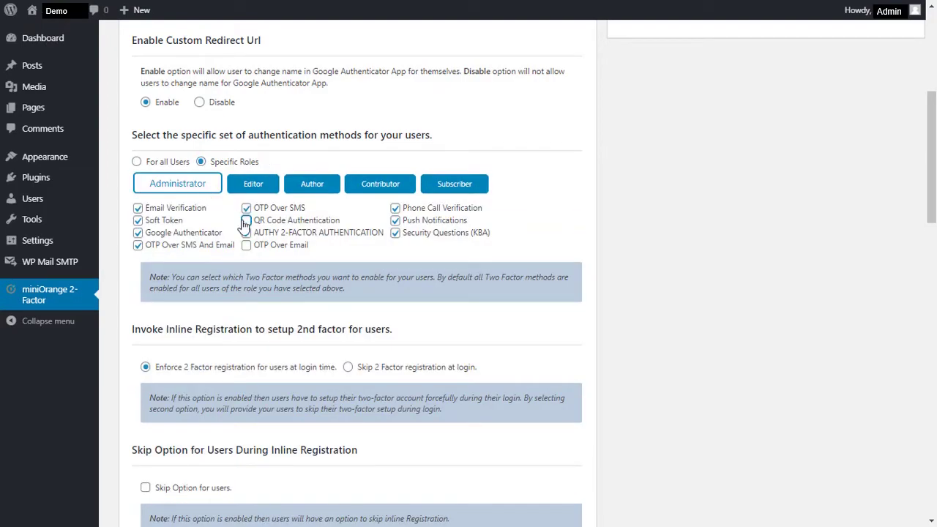
left_click(252, 183)
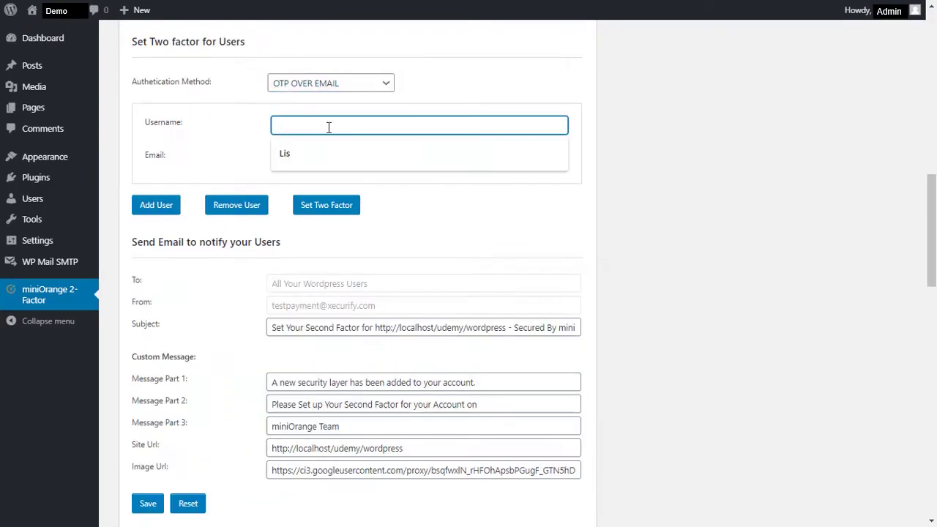
key("Tab")
type("lisde")
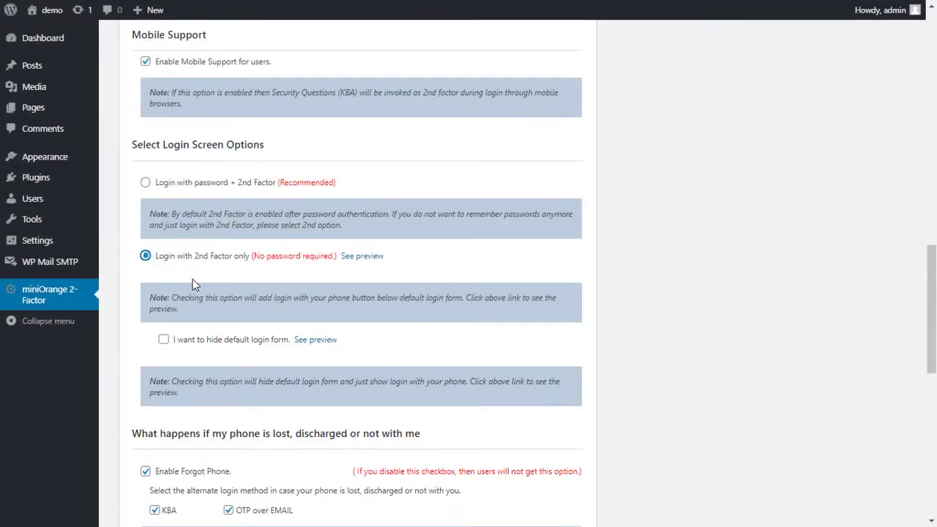
Step: Preview the 2nd-factor login form, then sign in without a password using Login with 2nd Factor
left_click(362, 256)
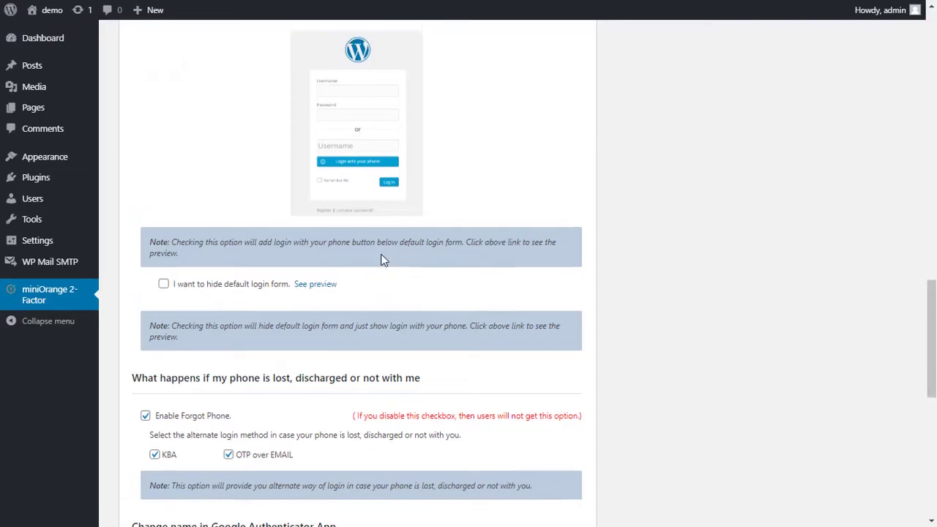
left_click(309, 201)
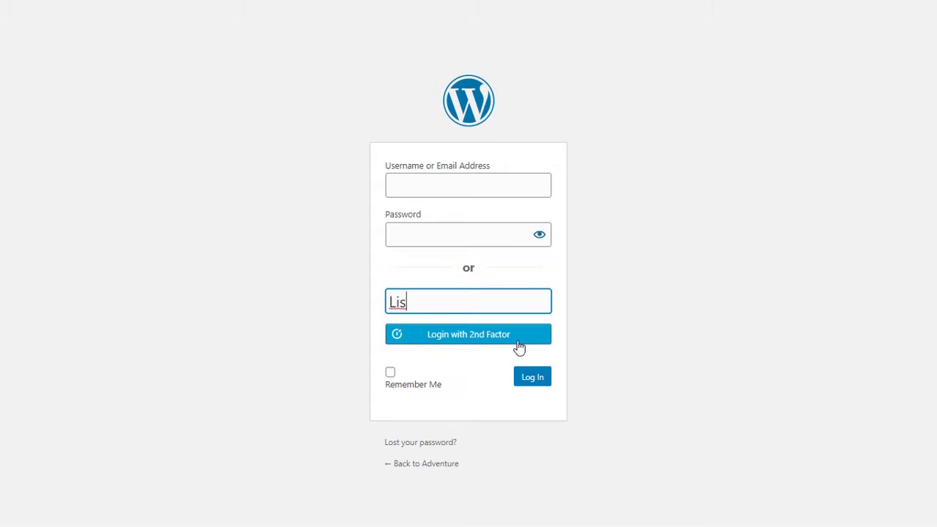
left_click(518, 341)
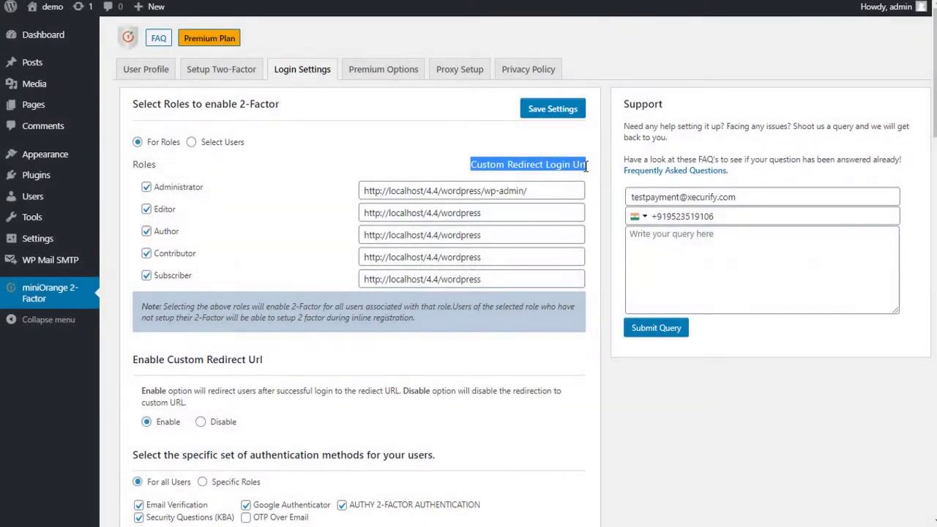
Step: Update the Administrator custom redirect login URL, save login settings, and test Login with 2nd Factor
left_click(564, 188)
key("ctrl+v")
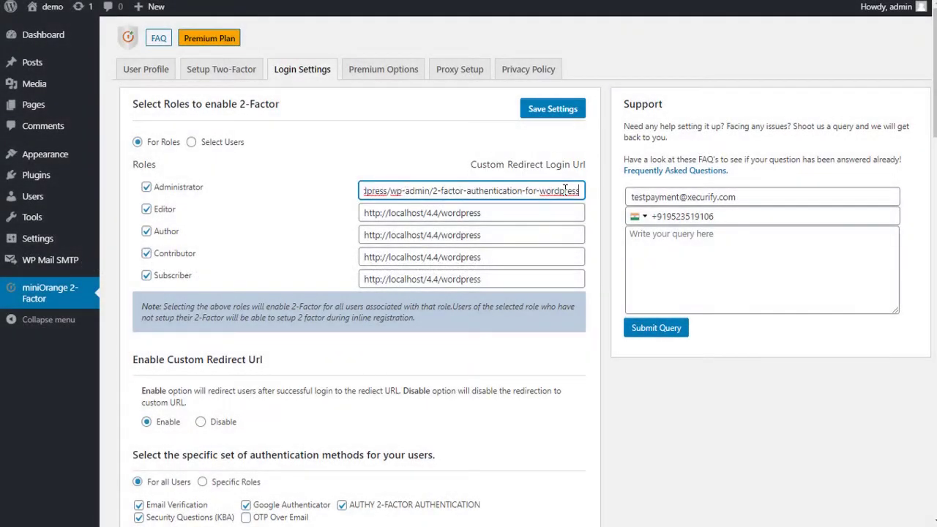
left_click(560, 114)
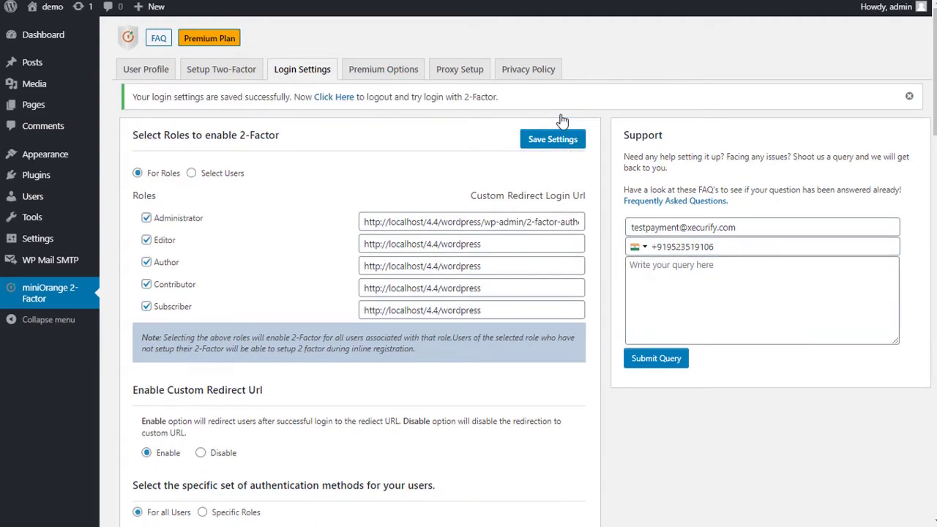
left_click(519, 347)
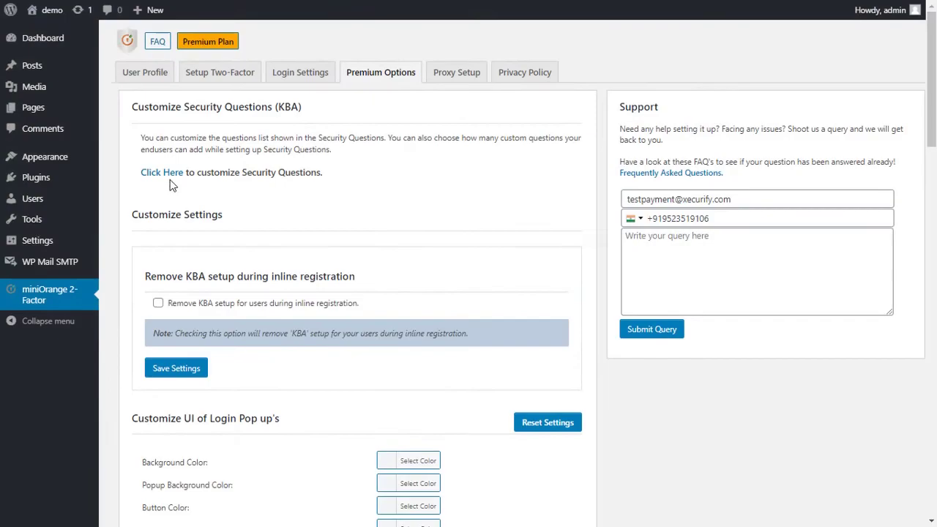
Step: Add a custom eleventh security question, 'who is your favourite singer?'
left_click(162, 171)
scroll(177, 248, "down", 3)
left_click(193, 313)
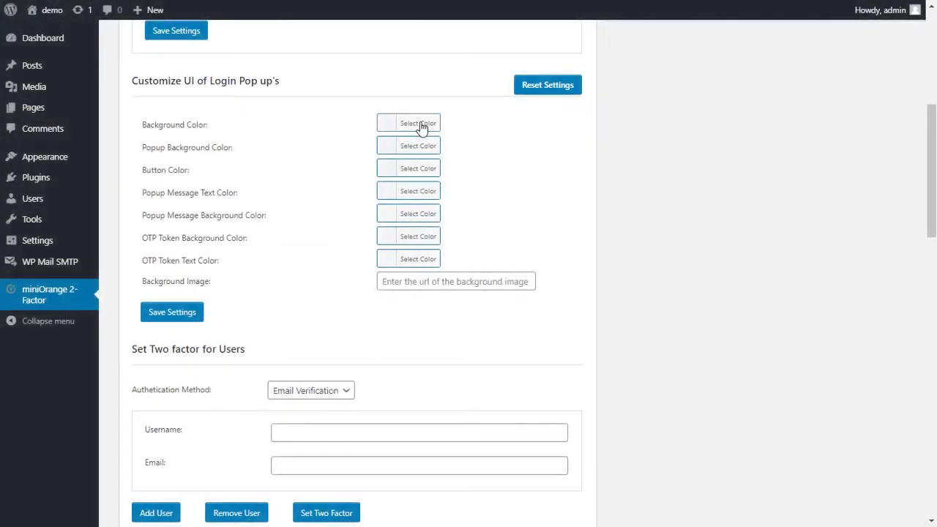
Step: Set the login pop-up background colour to a dark navy blue
left_click(431, 123)
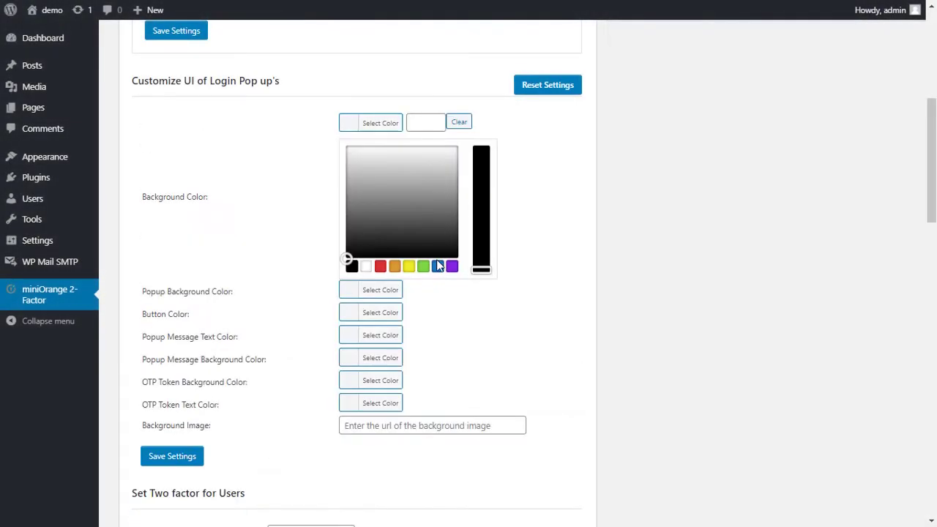
left_click(437, 266)
left_click_drag(481, 167, 481, 149)
left_click_drag(411, 176, 424, 222)
left_click(373, 289)
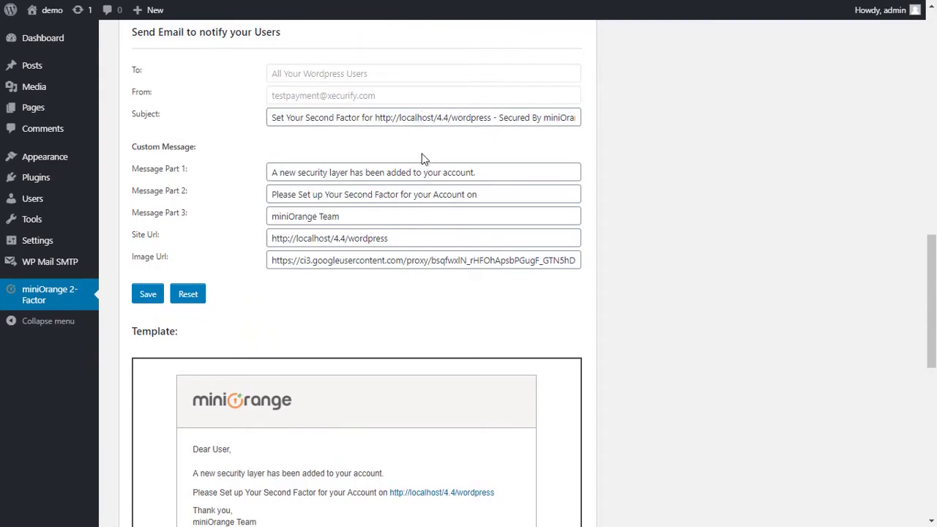
scroll(423, 159, "down", 2)
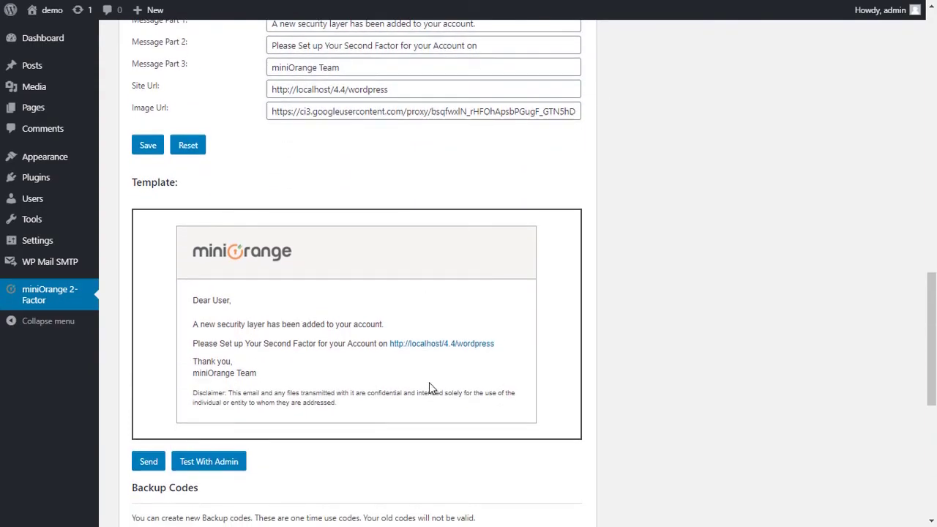
scroll(429, 382, "down", 6)
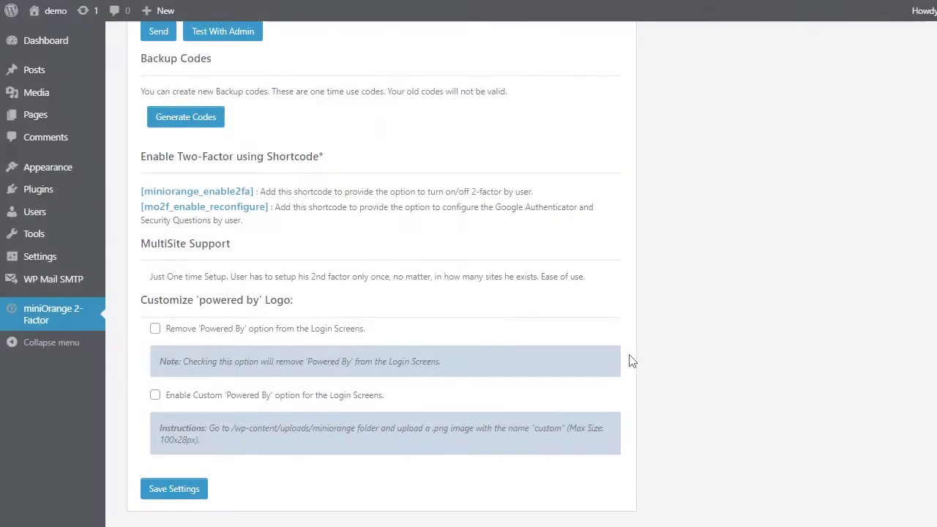